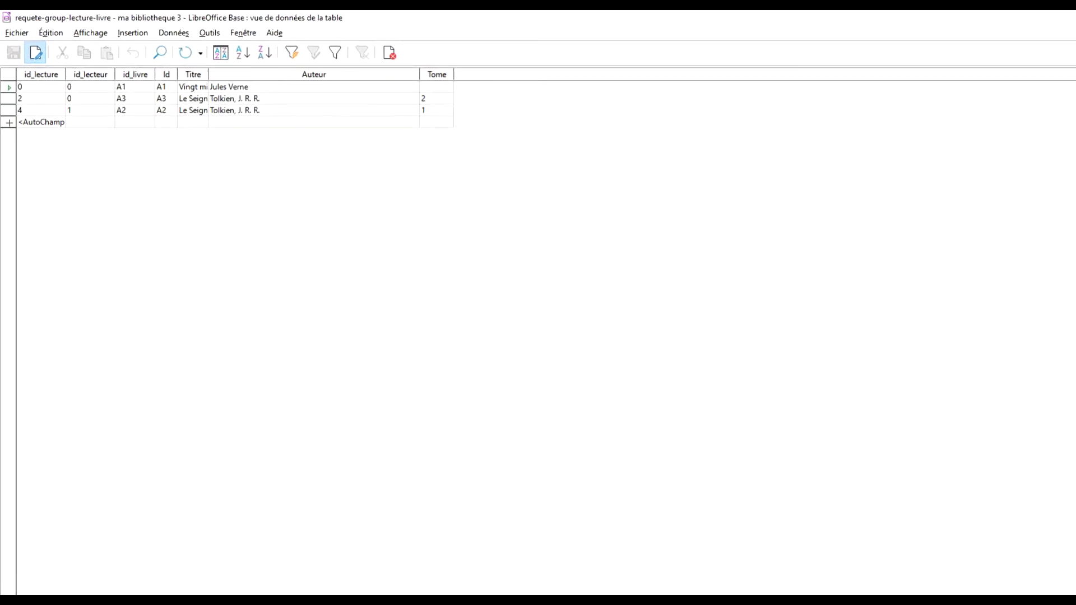
Open the requete-group-lecture-livre query for editing, enlarge its table area, and save the changes on closing
key(ctrl+w)
right_click(169, 220)
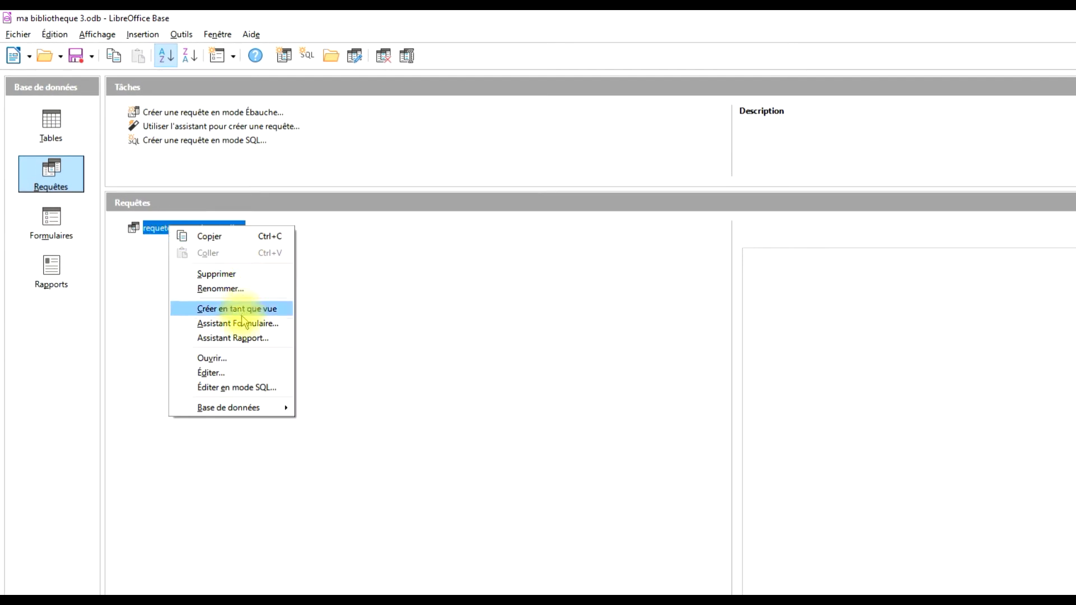
click(211, 373)
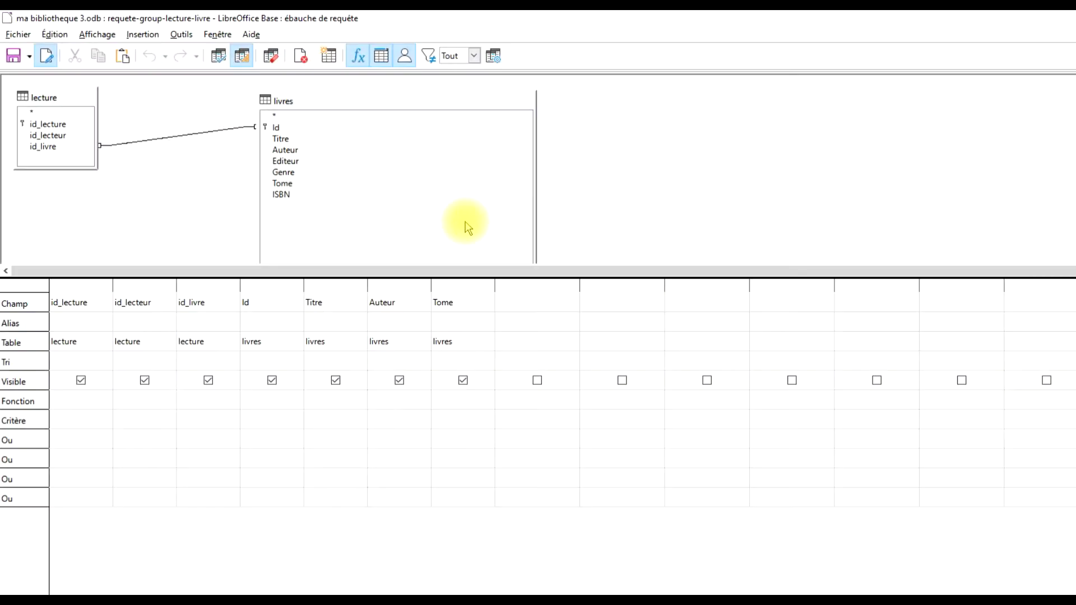
drag(305, 278, 297, 329)
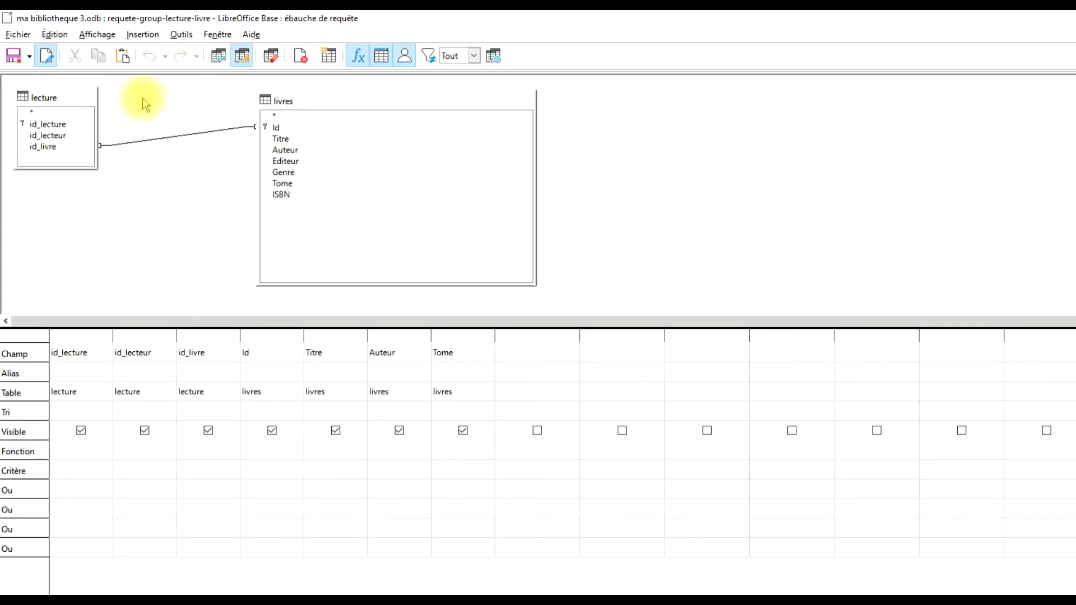
click(1065, 18)
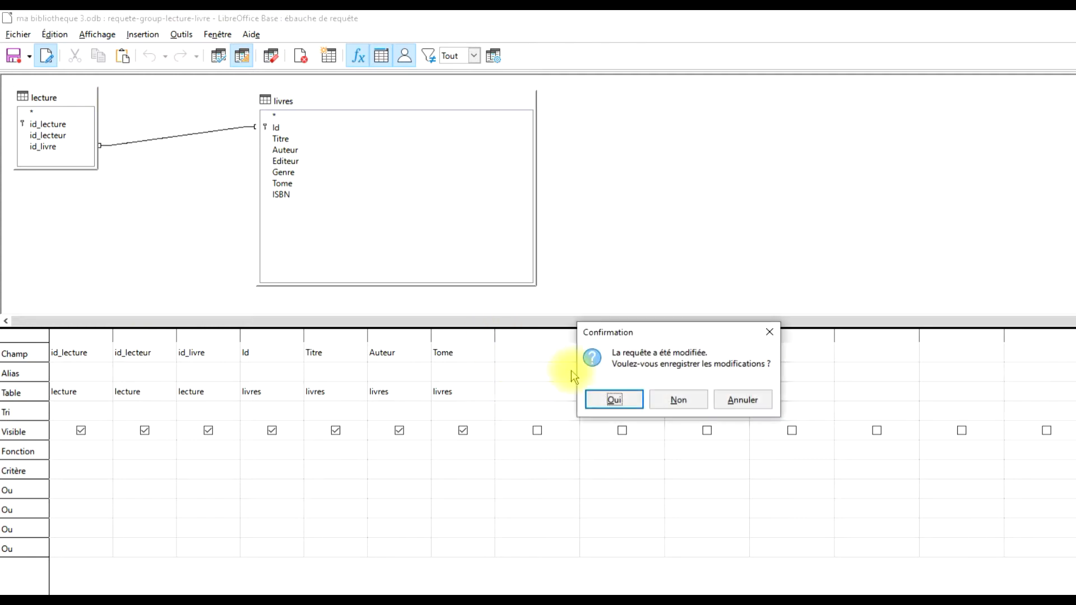
click(611, 399)
Open the lecteurs form, browse forward to the third record, and close the form
click(44, 203)
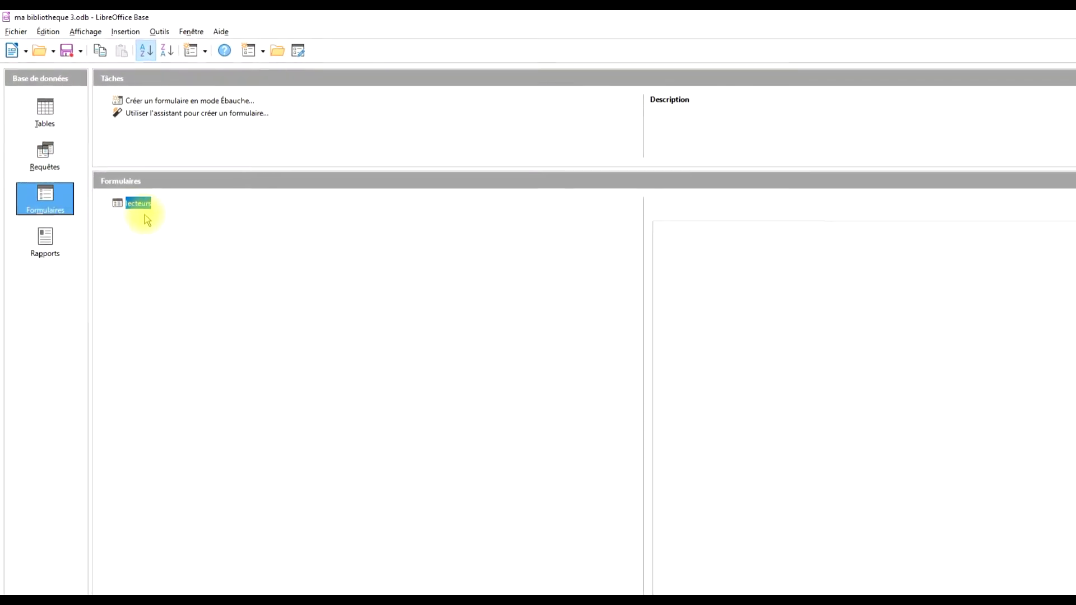
double_click(134, 199)
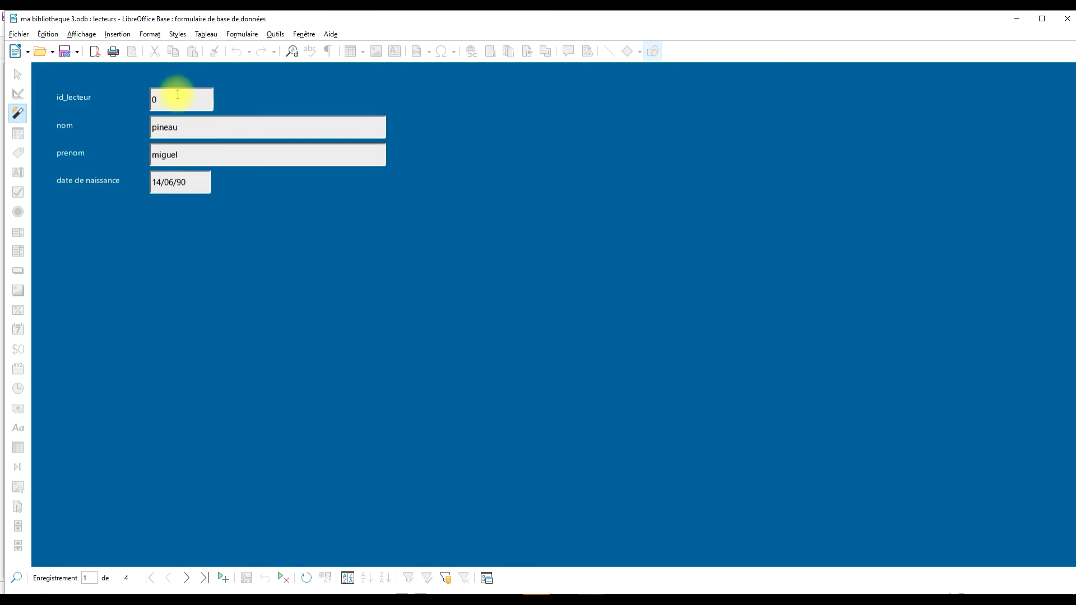
click(187, 578)
click(187, 578)
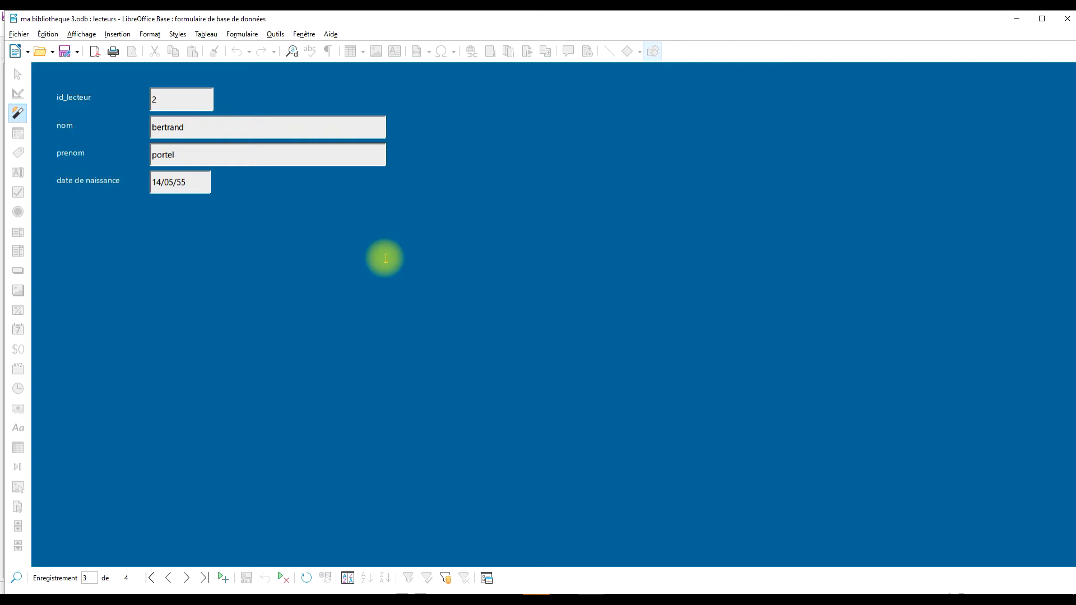
click(1067, 23)
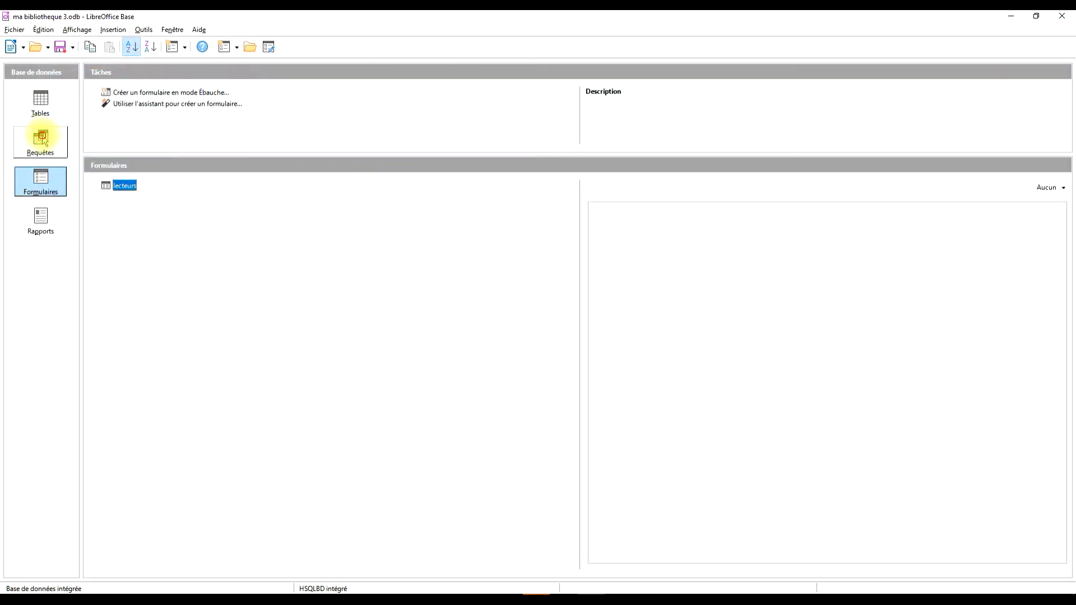
Edit the requete-group-lecture-livre query's layout, enlarging the table area and making the livres table box narrower and shorter
click(41, 139)
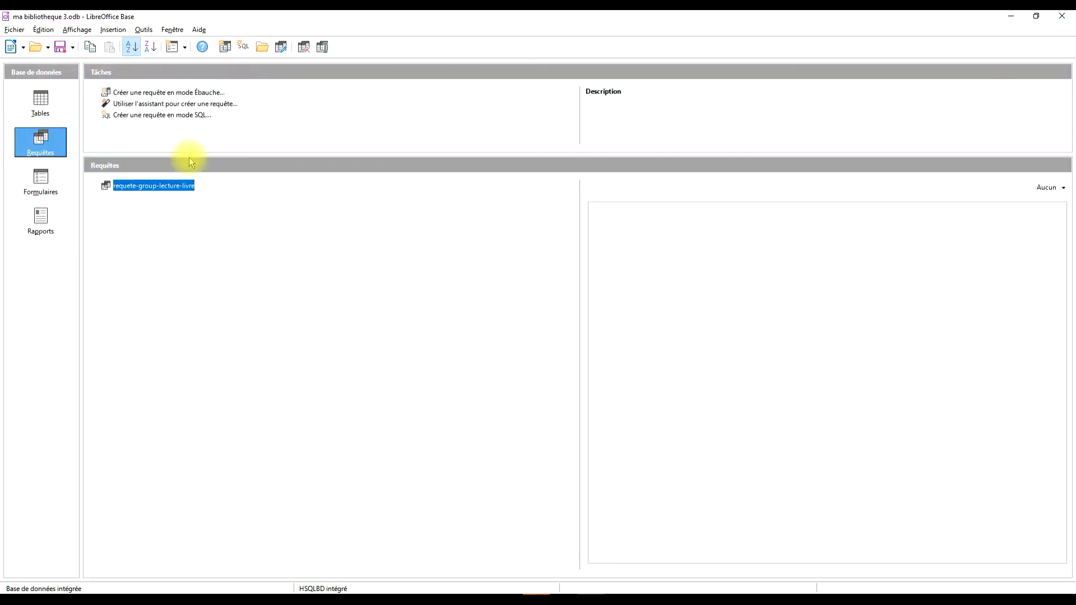
right_click(148, 186)
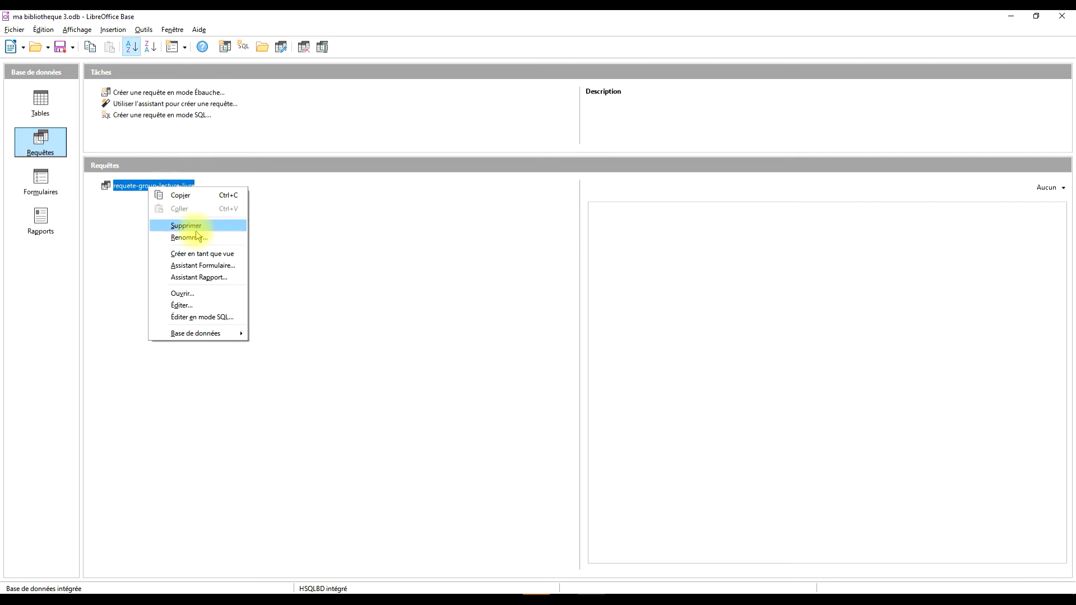
click(195, 305)
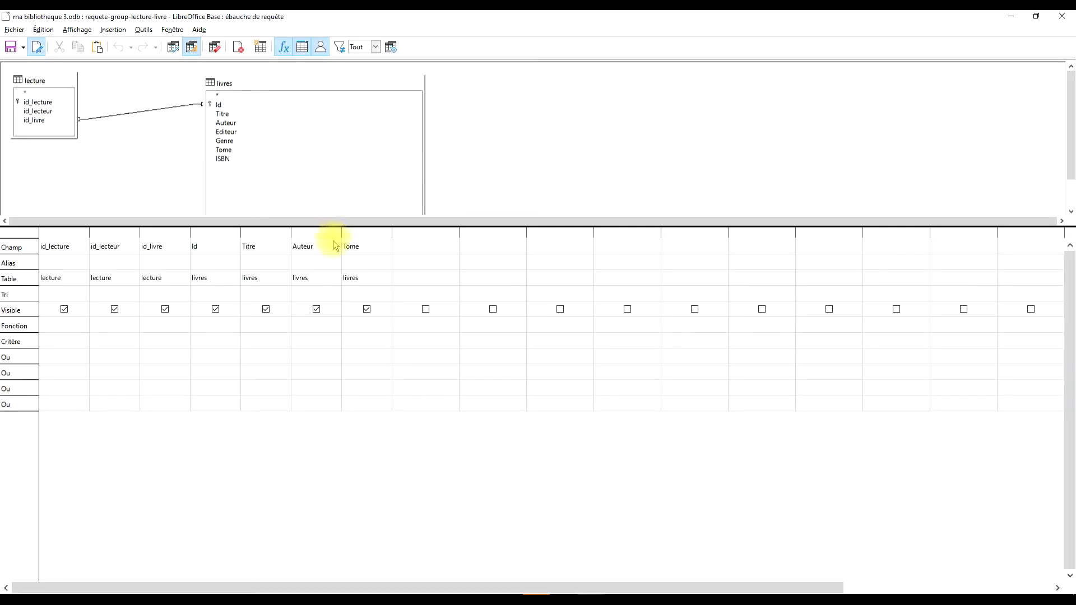
drag(341, 227, 339, 299)
drag(423, 172, 260, 164)
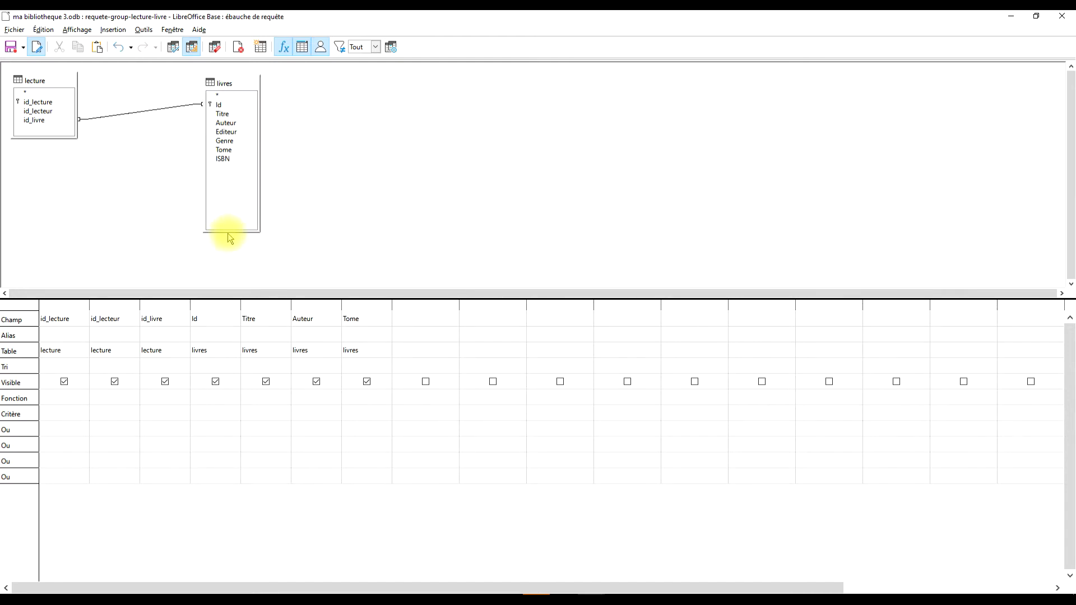
drag(228, 232, 232, 169)
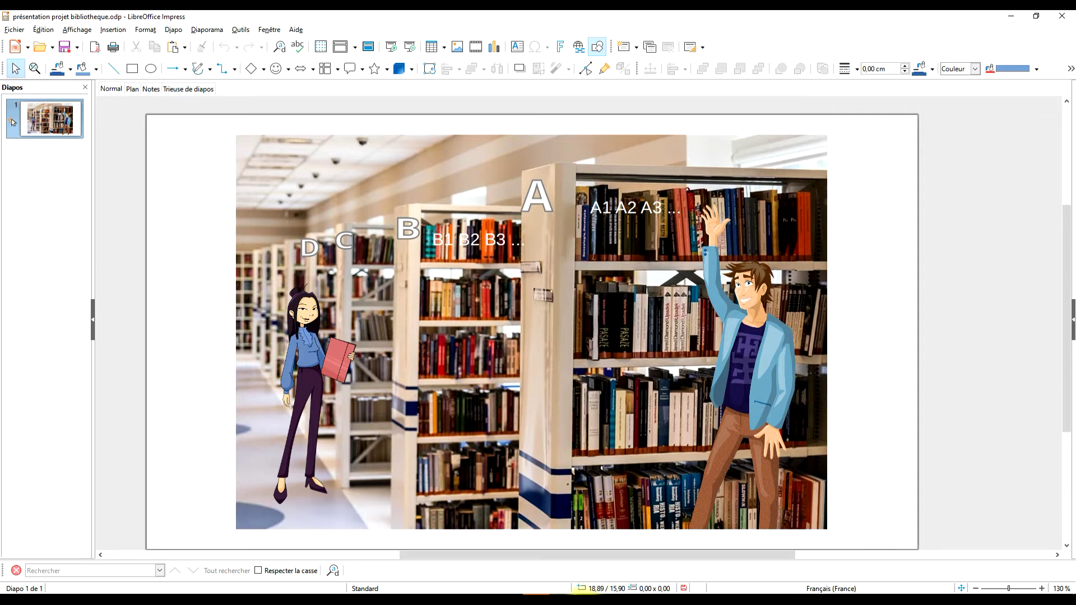
Switch to the LibreOffice Base window and view the records of the lecteurs table and the livres table
mouse_move(591, 600)
click(594, 541)
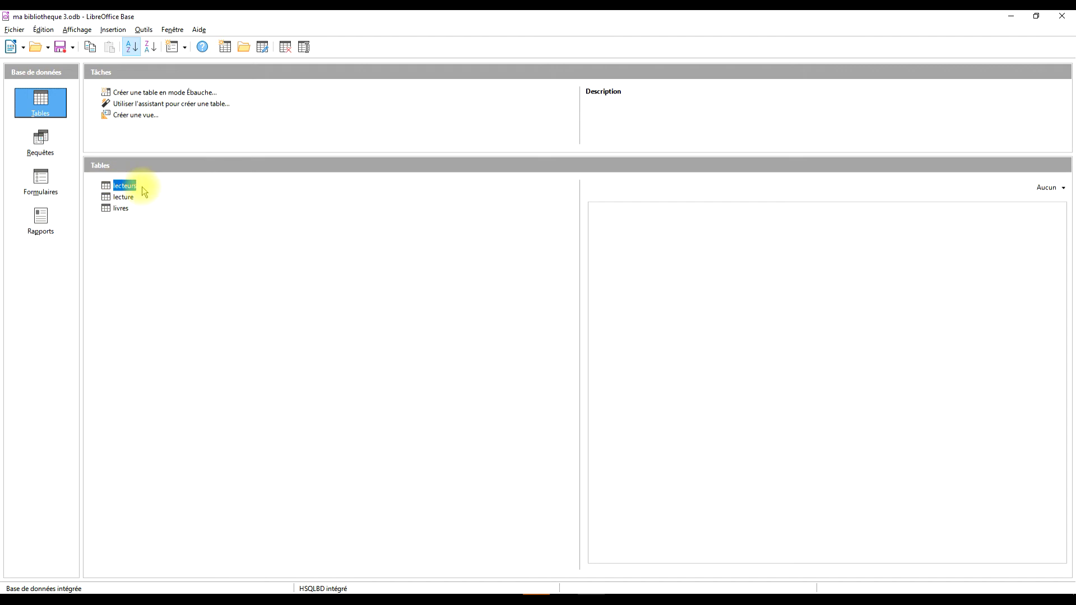
double_click(108, 185)
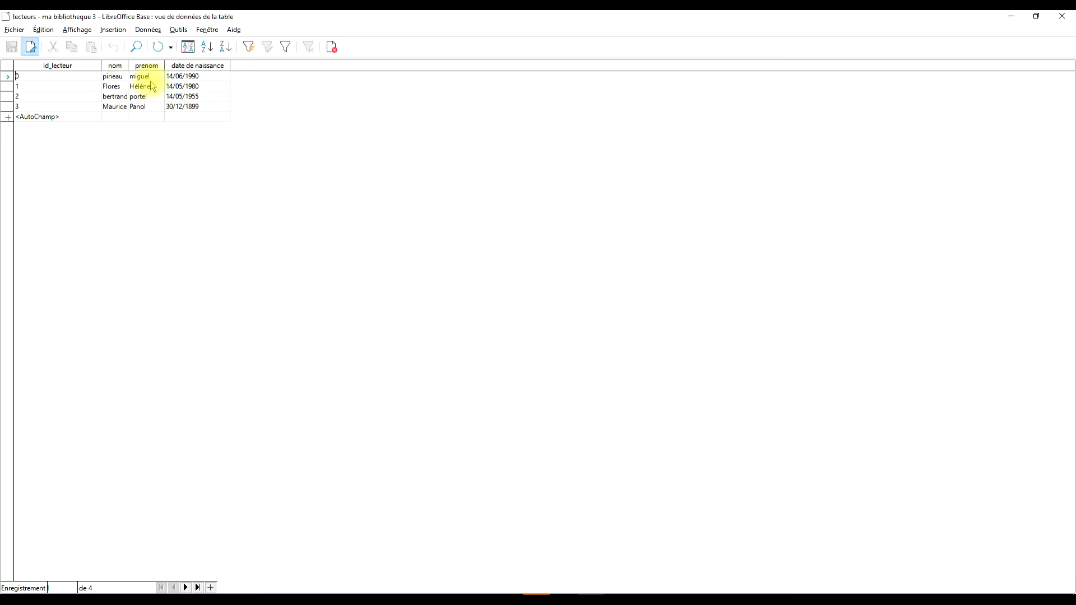
click(1068, 20)
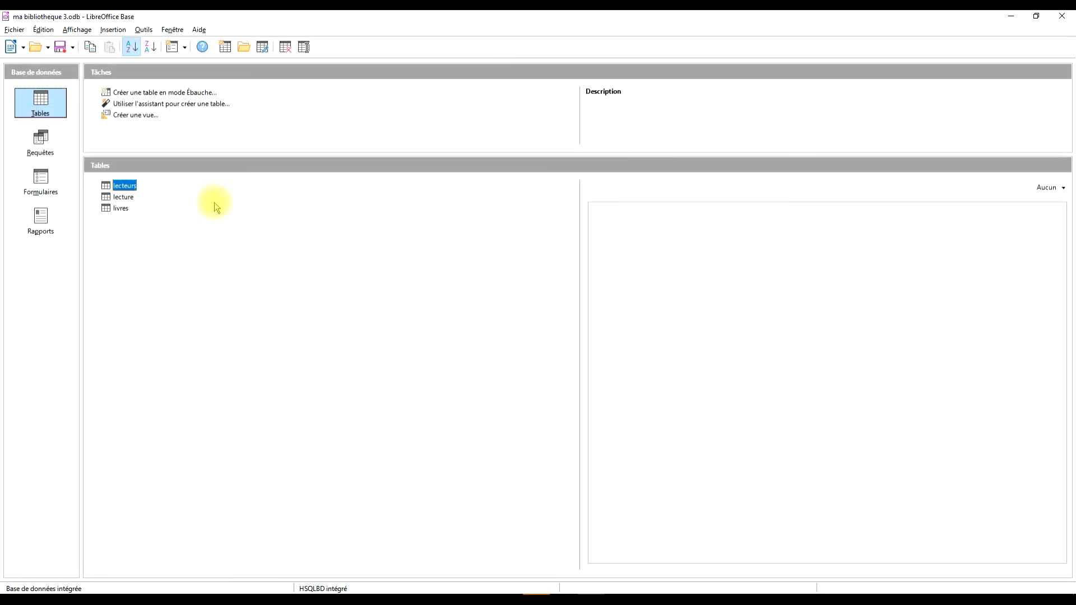
double_click(116, 208)
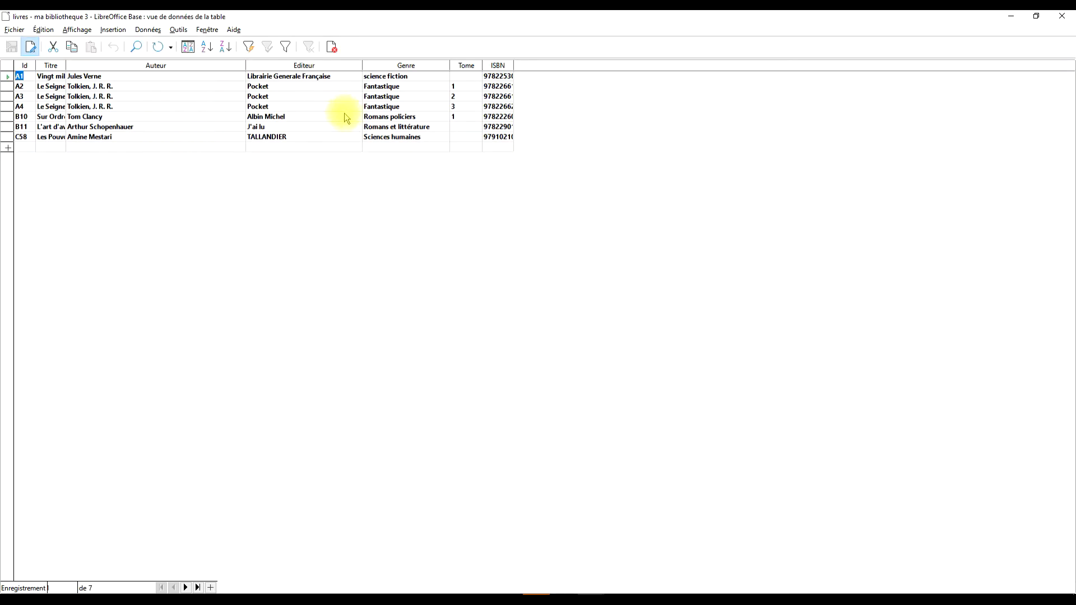
click(1068, 19)
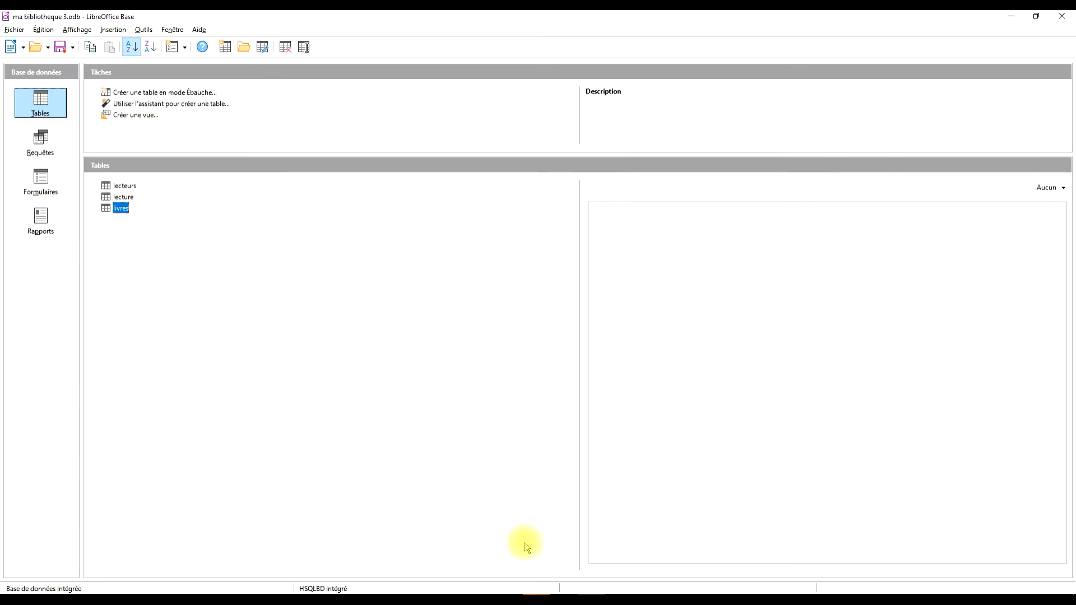
Examine the reader records in the lecteurs form up to the third one, closing the form when done
click(41, 180)
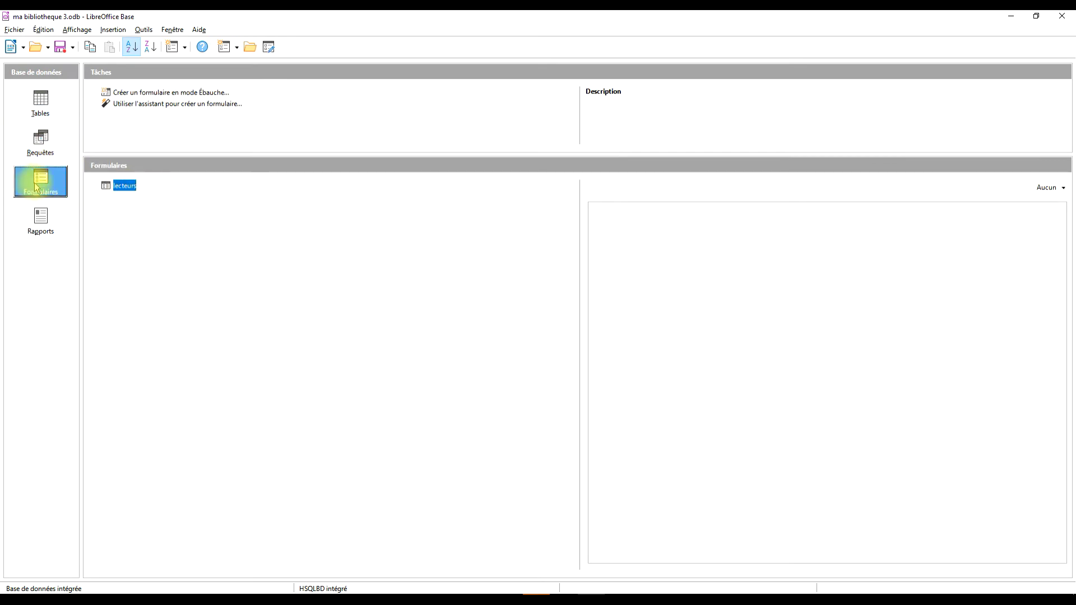
double_click(125, 186)
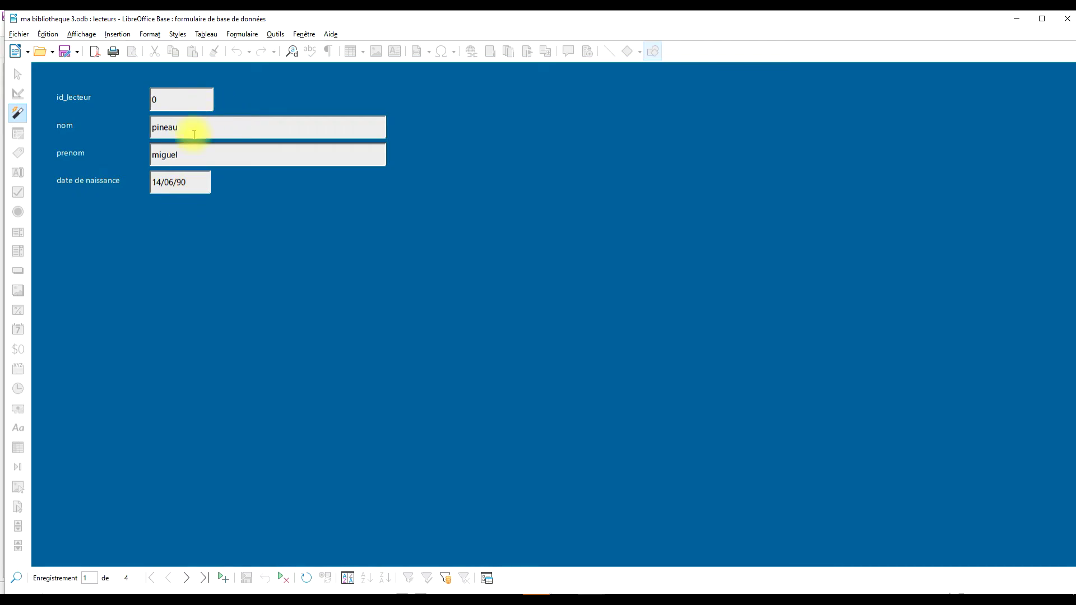
click(187, 582)
click(188, 583)
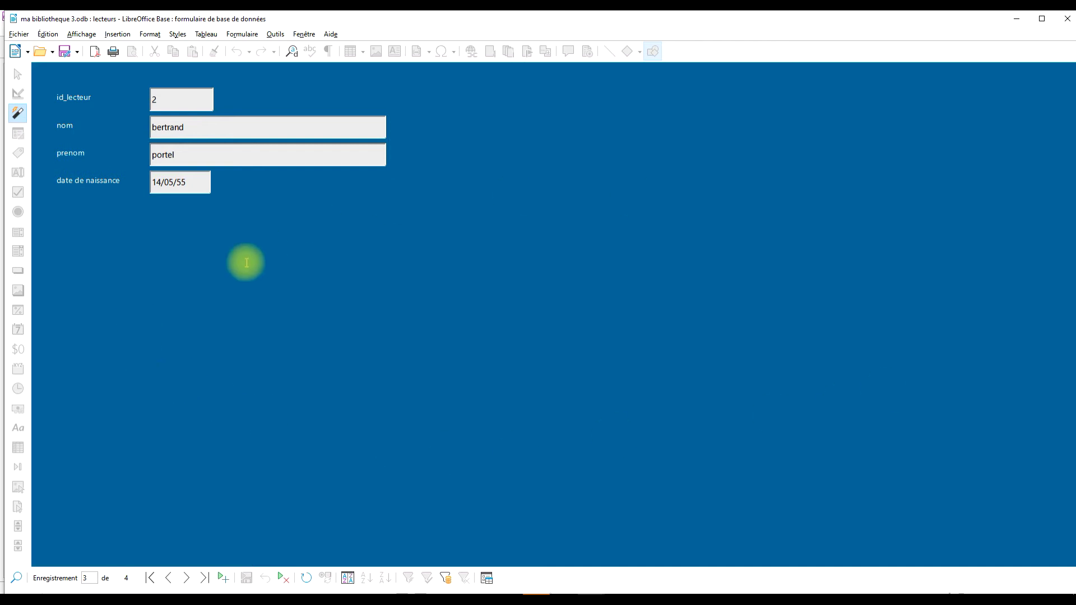
click(1061, 20)
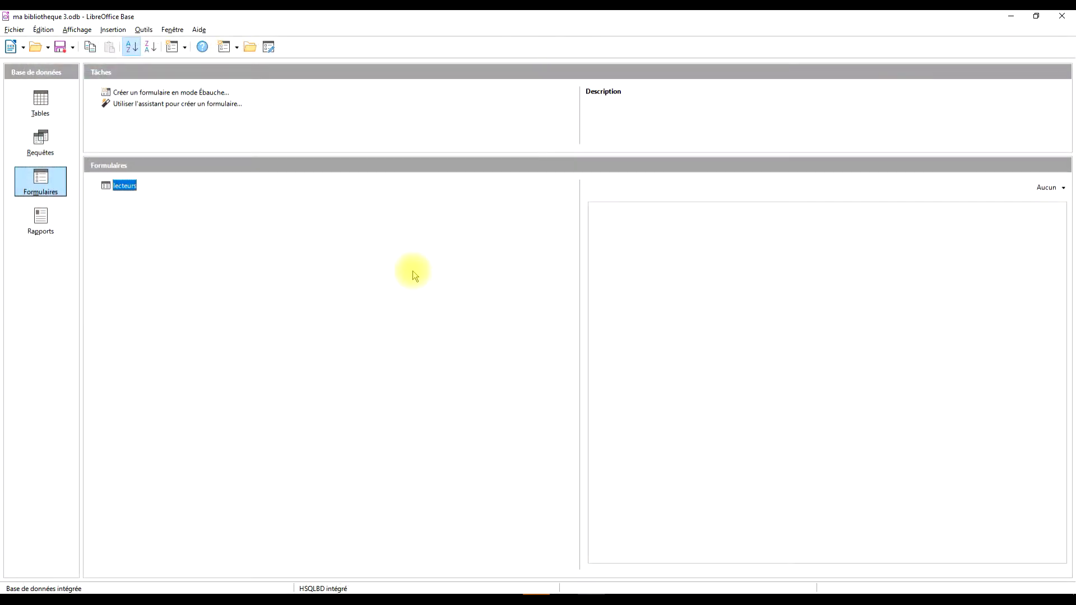
Arrange the lecteurs, lecture and livres tables diagonally from upper left to lower right in the relationship design and save it
click(43, 109)
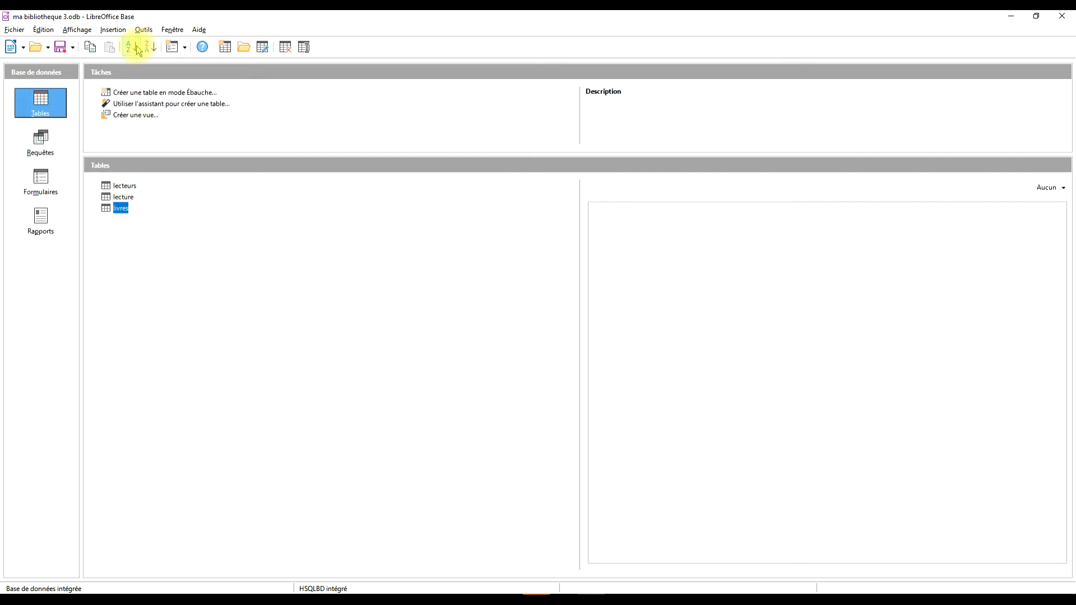
click(162, 29)
click(150, 43)
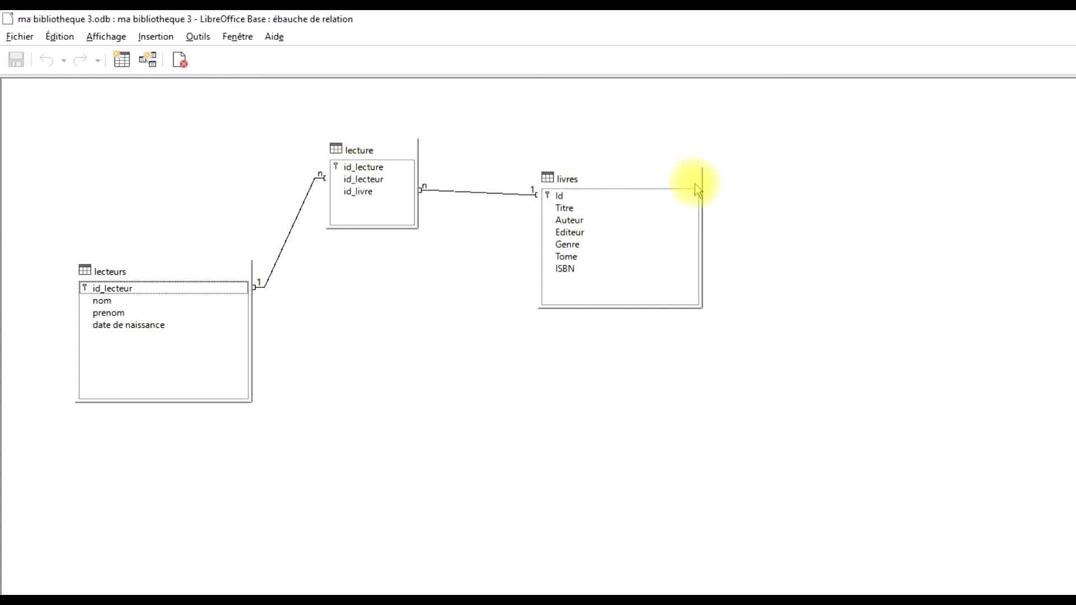
drag(142, 270, 139, 125)
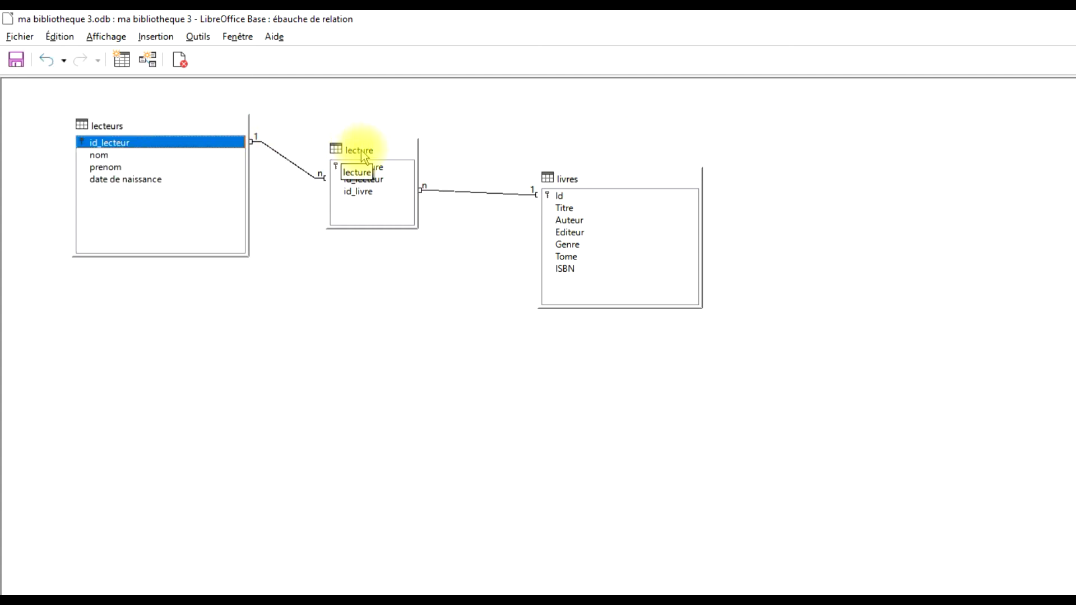
drag(388, 152, 322, 326)
drag(588, 183, 449, 444)
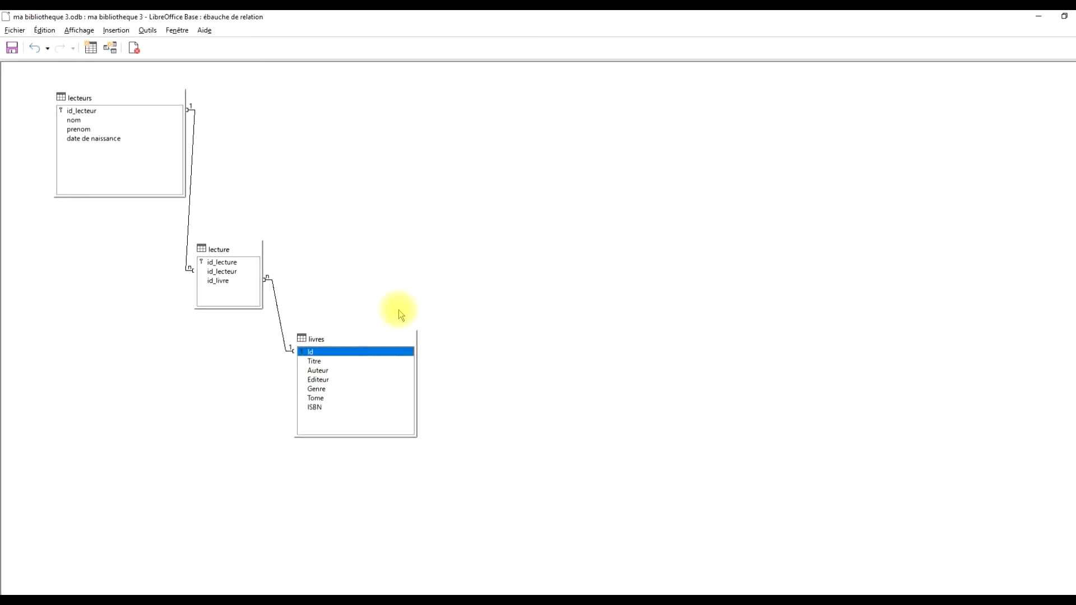
click(1061, 16)
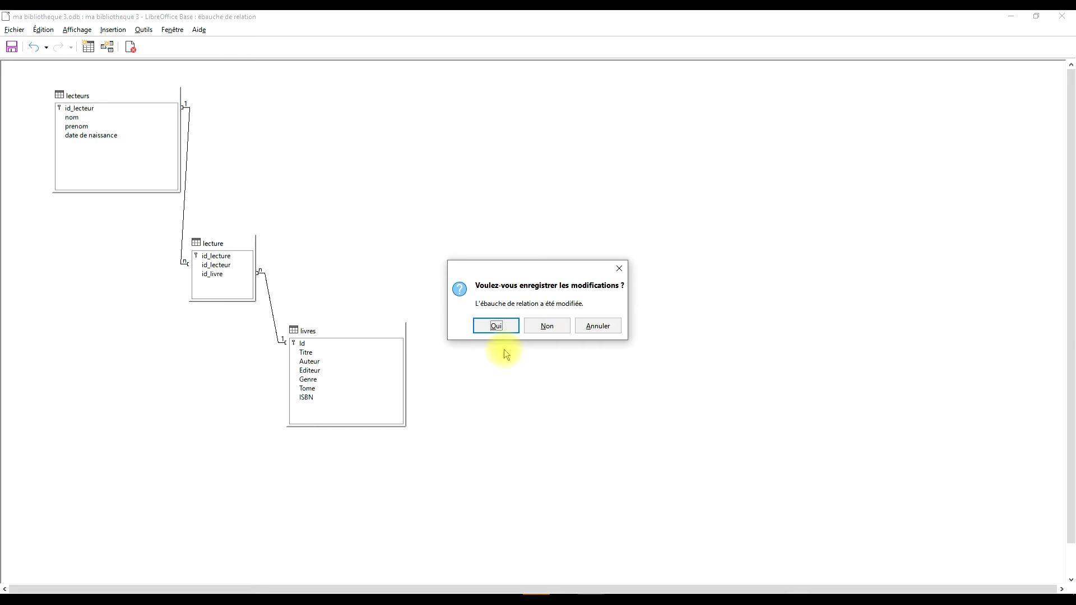
click(498, 324)
Delete the req regroup lecture-livres query
click(41, 144)
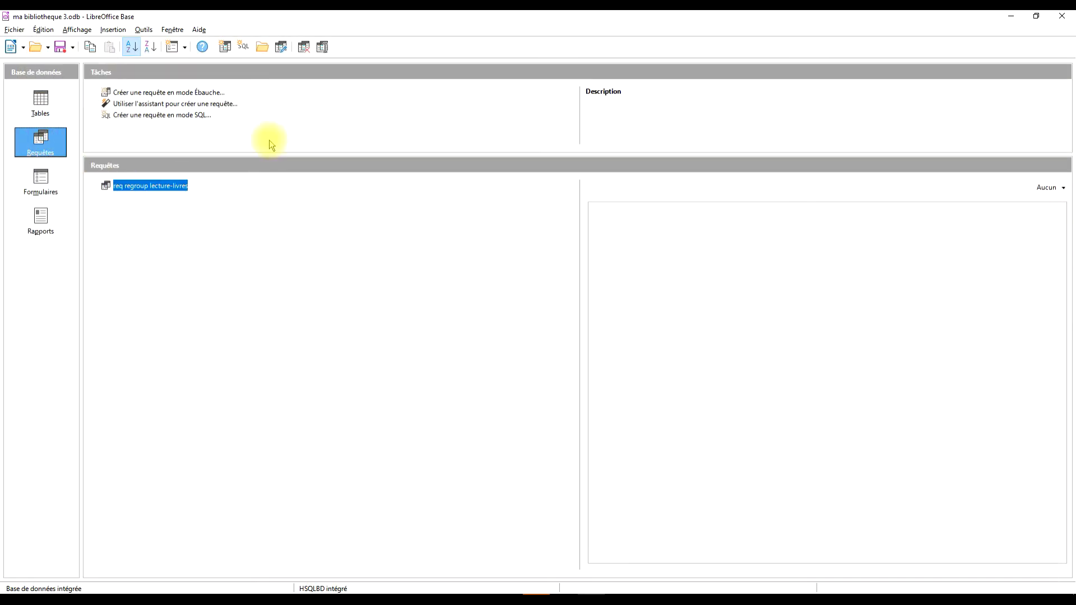
right_click(140, 188)
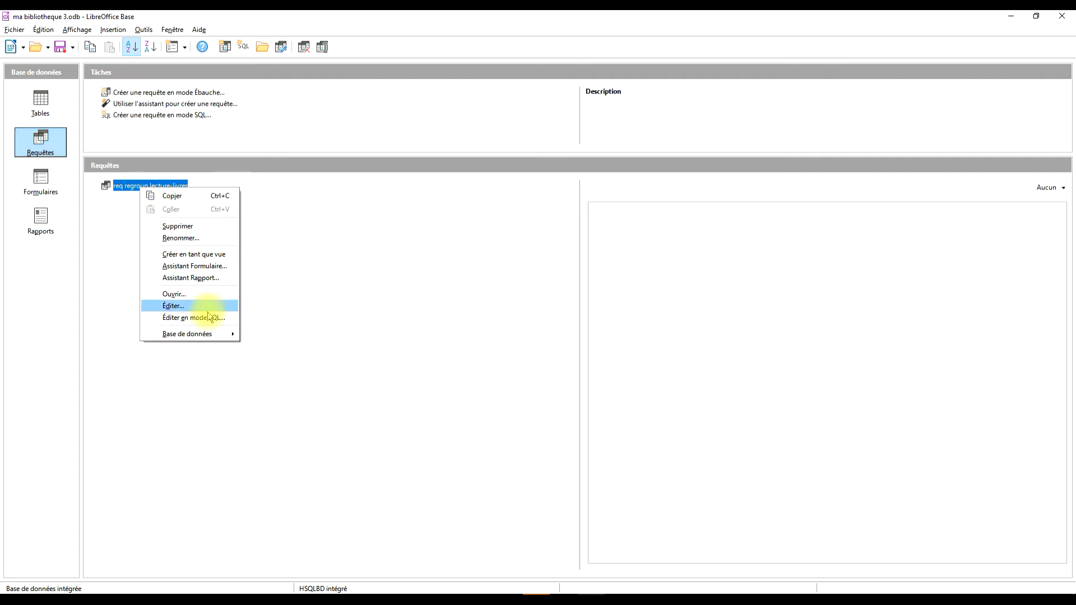
click(196, 227)
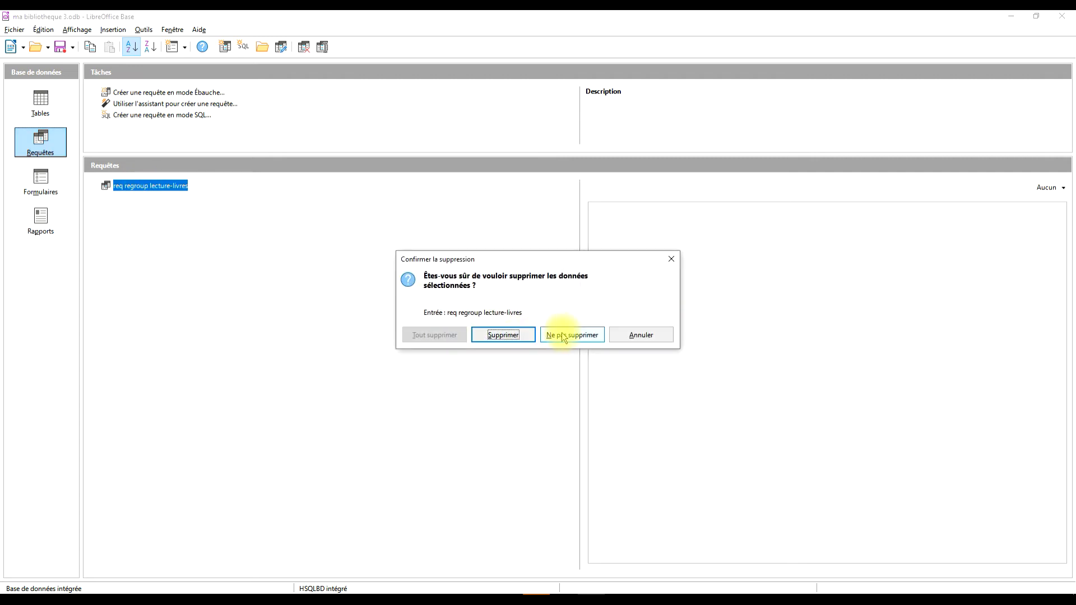
click(510, 335)
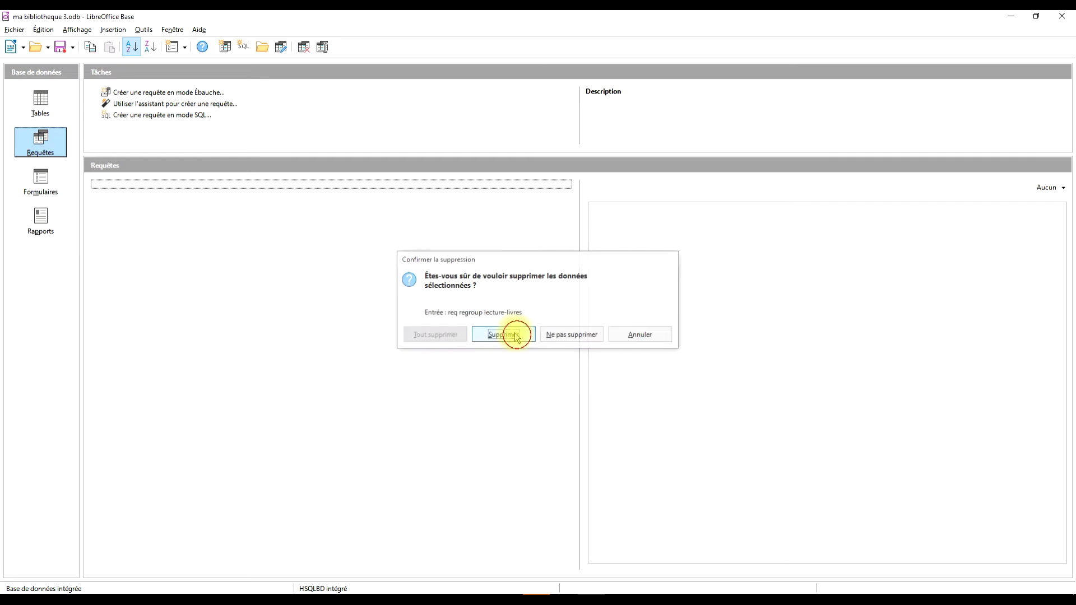
Create a new query in design view containing the lecture and livres tables
click(188, 93)
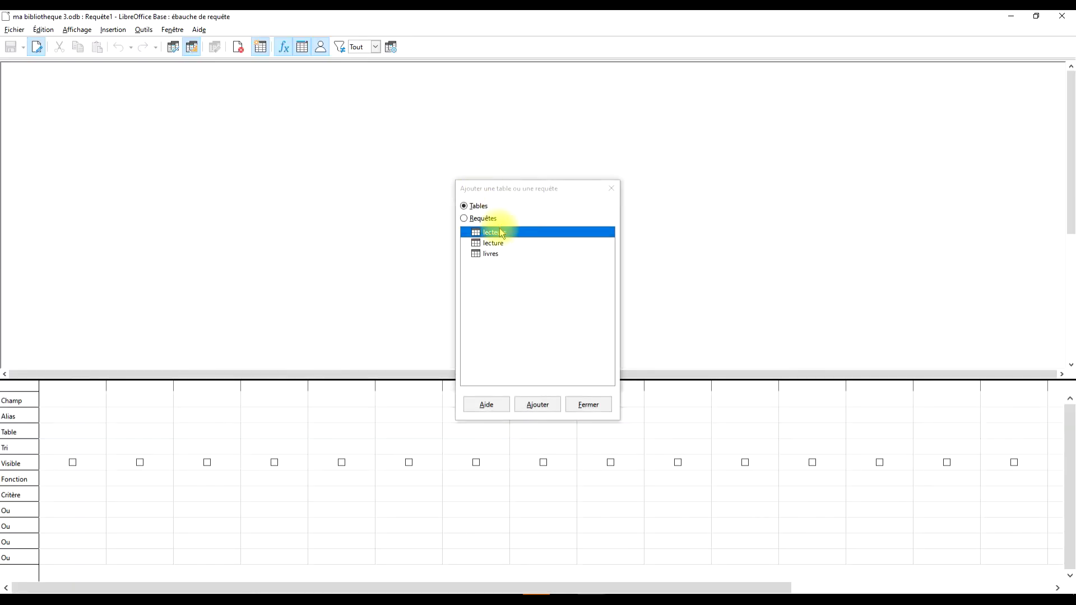
click(499, 245)
click(538, 404)
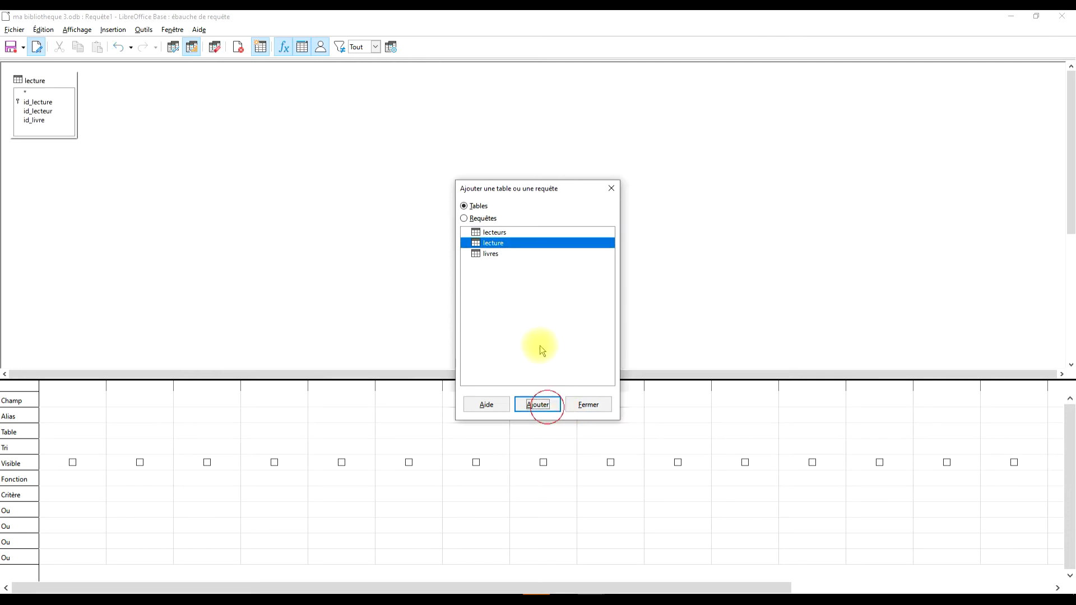
click(498, 258)
click(534, 404)
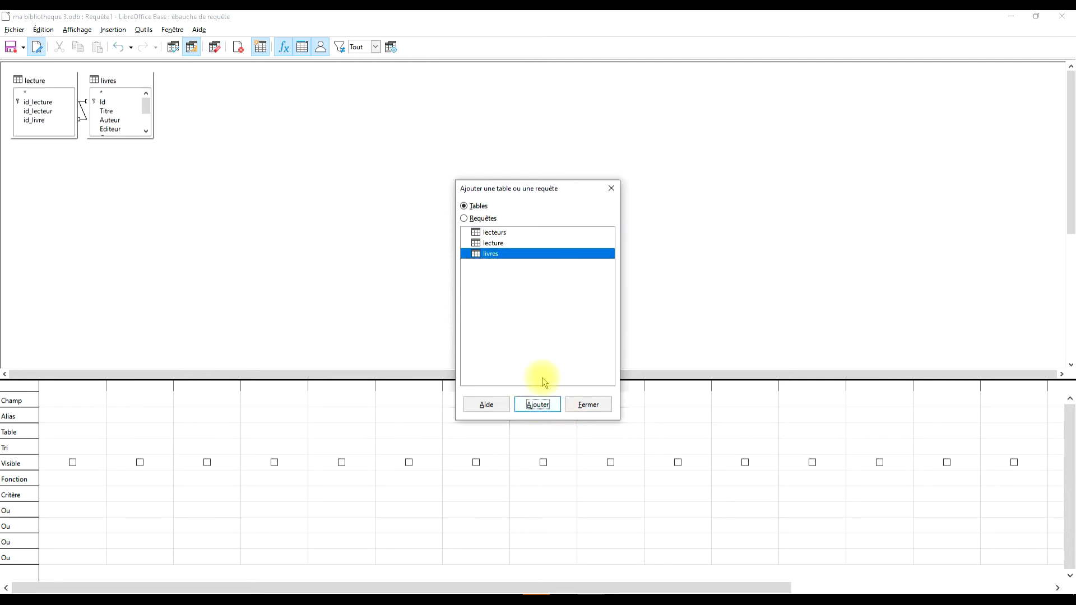
click(612, 190)
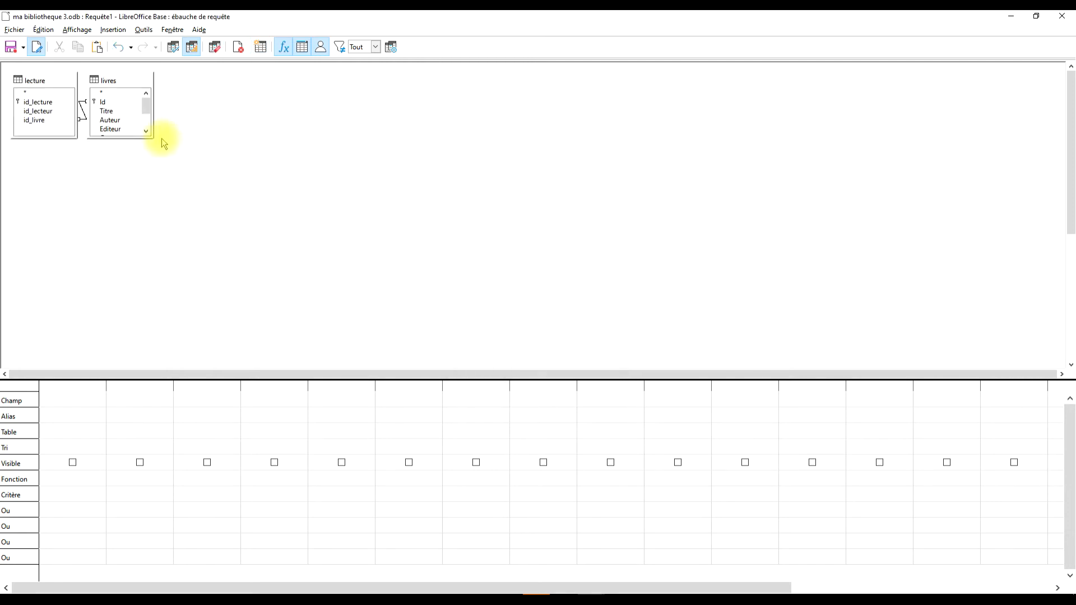
Enlarge the livres table and move it away from lecture, then add lecture's id_lecture, id_lecteur and id_livre fields to the query
drag(153, 138, 309, 228)
drag(130, 83, 248, 83)
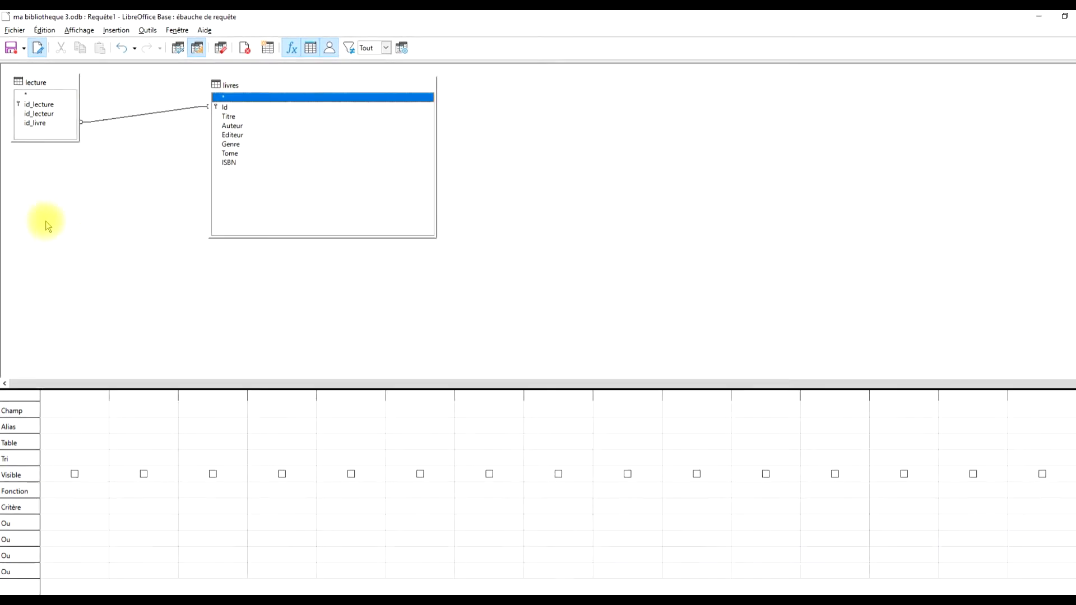
drag(39, 107, 67, 433)
drag(37, 122, 204, 487)
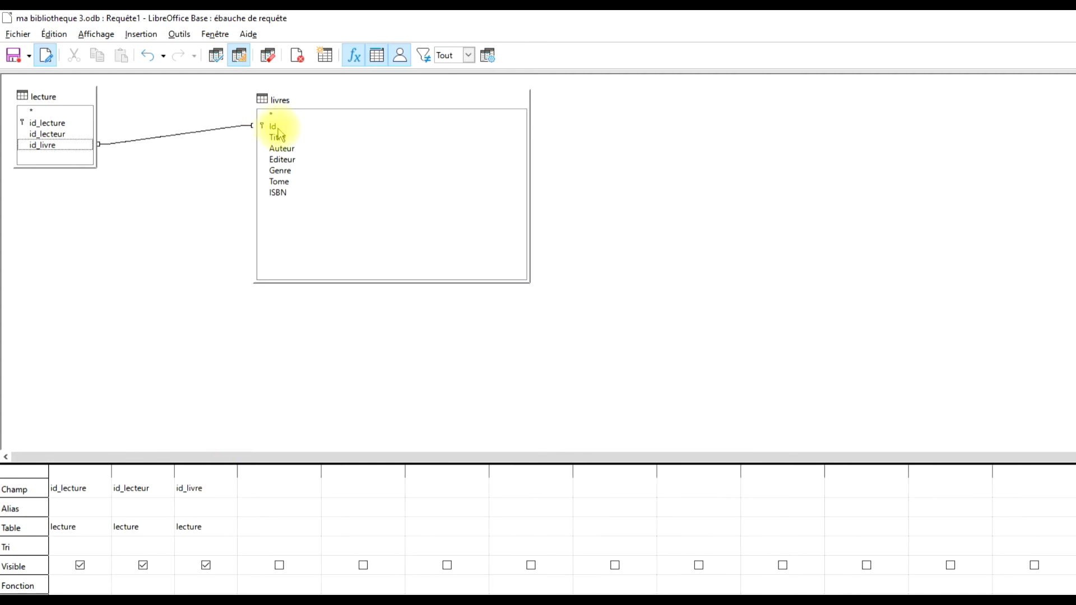
Add the Id, Titre, Auteur and Tome fields from the livres table to the query
drag(279, 133, 264, 502)
drag(283, 145, 331, 496)
drag(304, 161, 365, 483)
drag(279, 181, 457, 494)
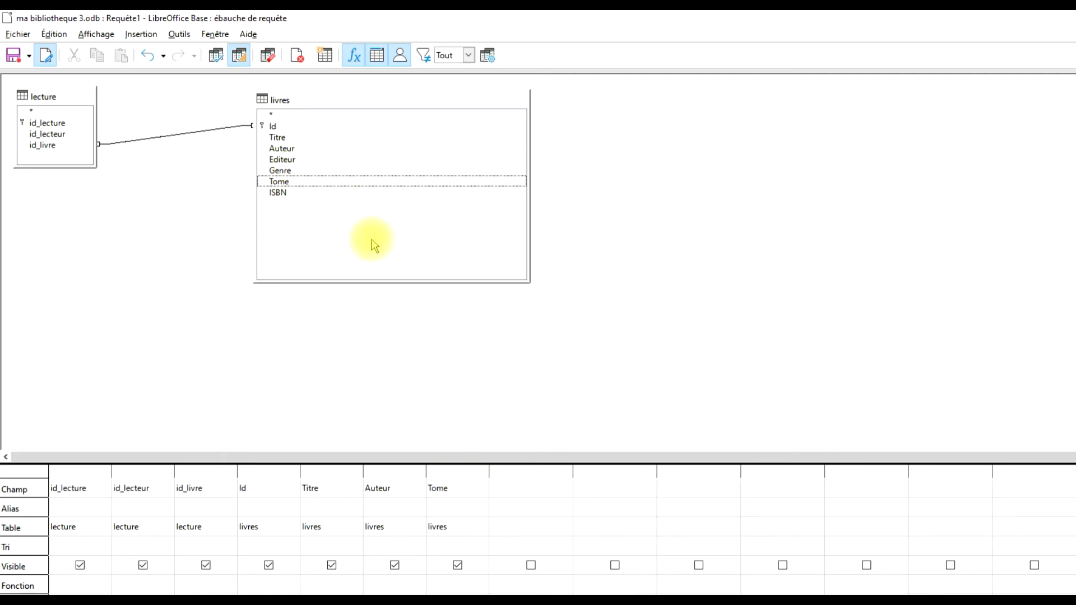
Run the query and widen the Titre and Auteur columns in its results
click(216, 56)
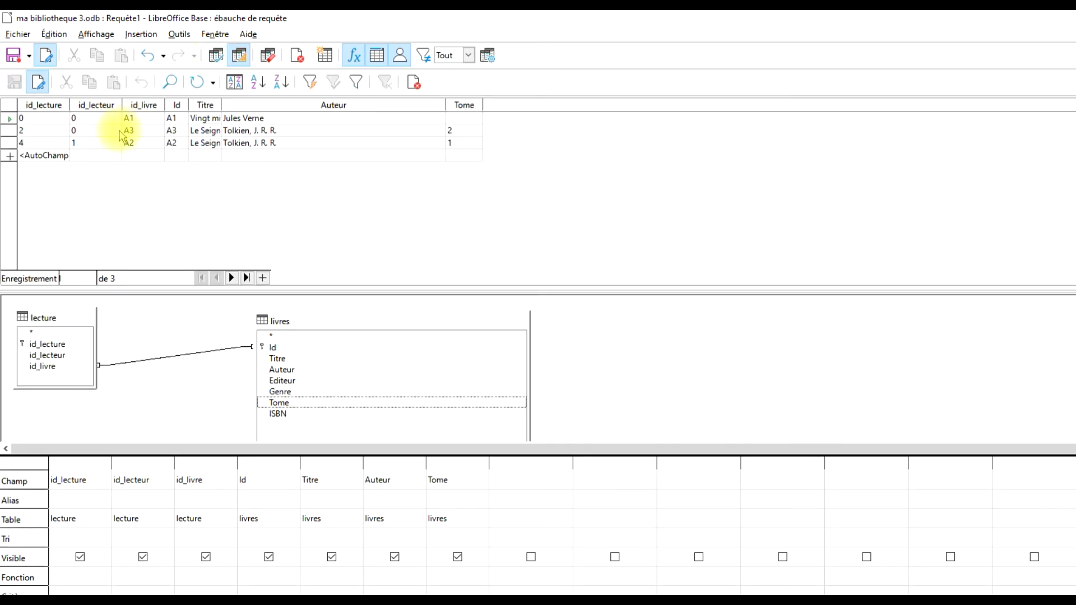
drag(222, 105, 318, 106)
drag(541, 106, 662, 106)
drag(320, 106, 439, 106)
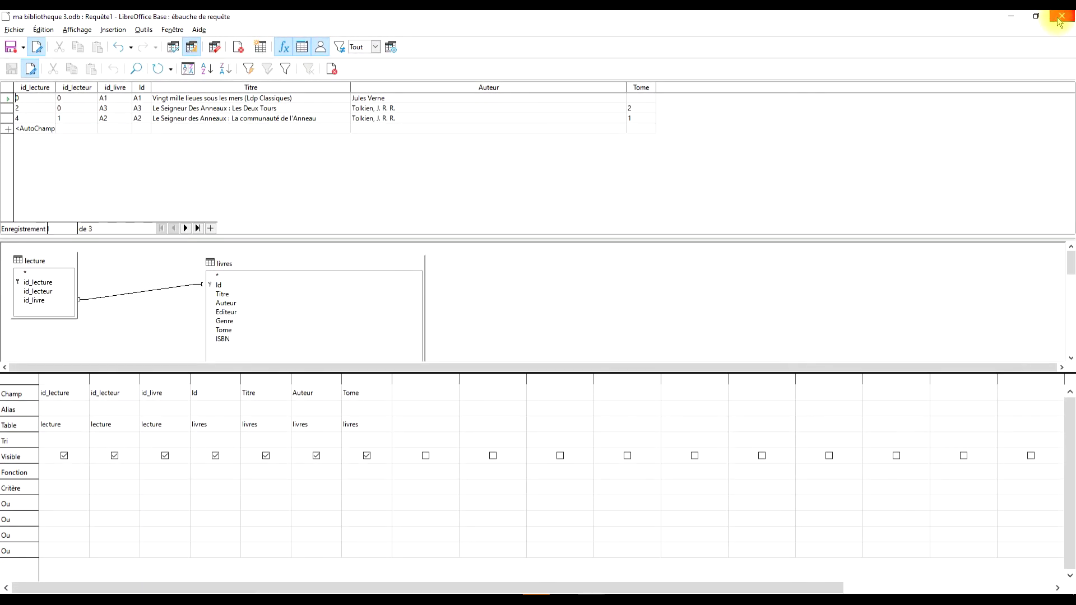
Close the query design, saving the query as requete-group-lecture-livre
click(1060, 21)
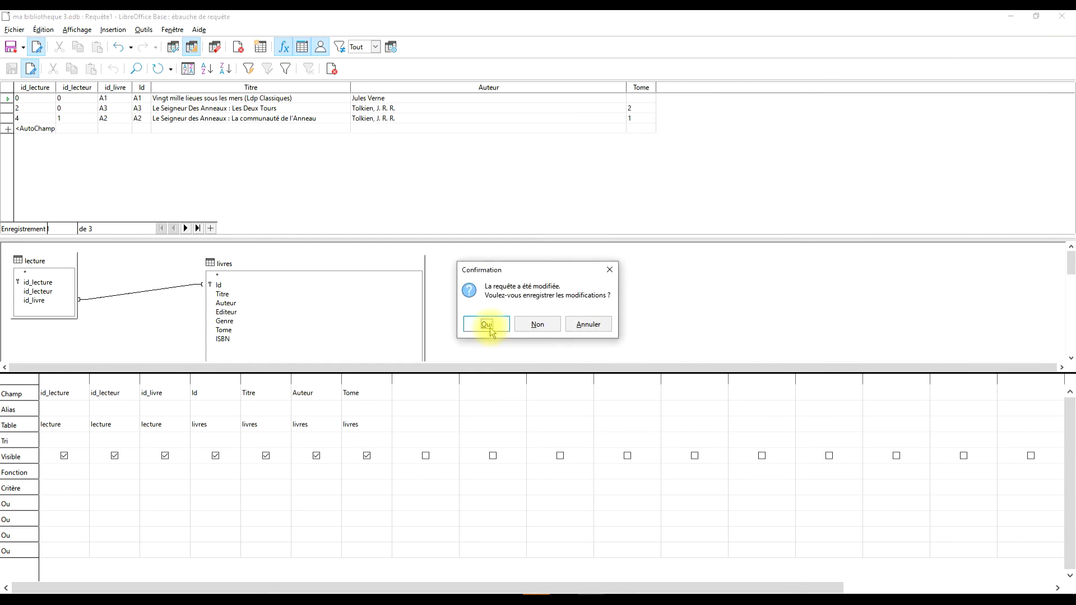
click(488, 326)
click(560, 294)
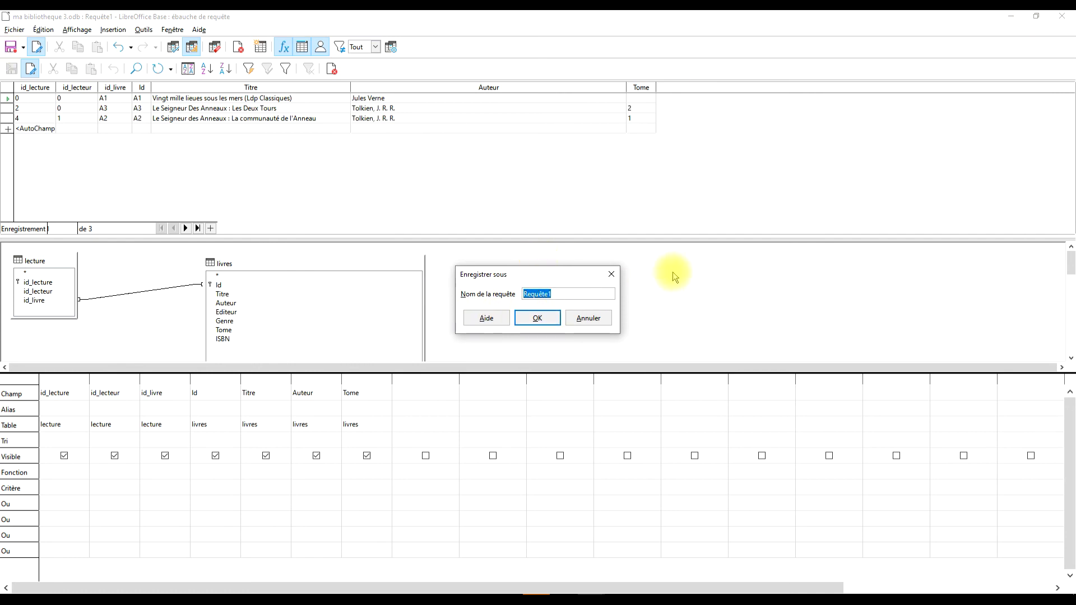
text(re)
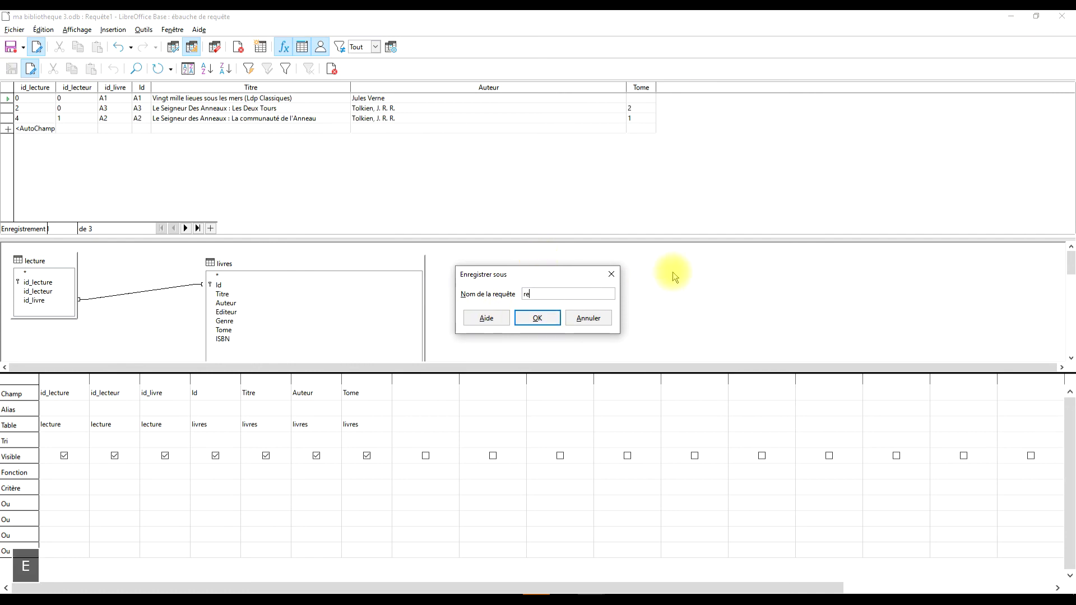
text(quete)
key(BackSpace)
text(-group-lecture-livre)
click(552, 319)
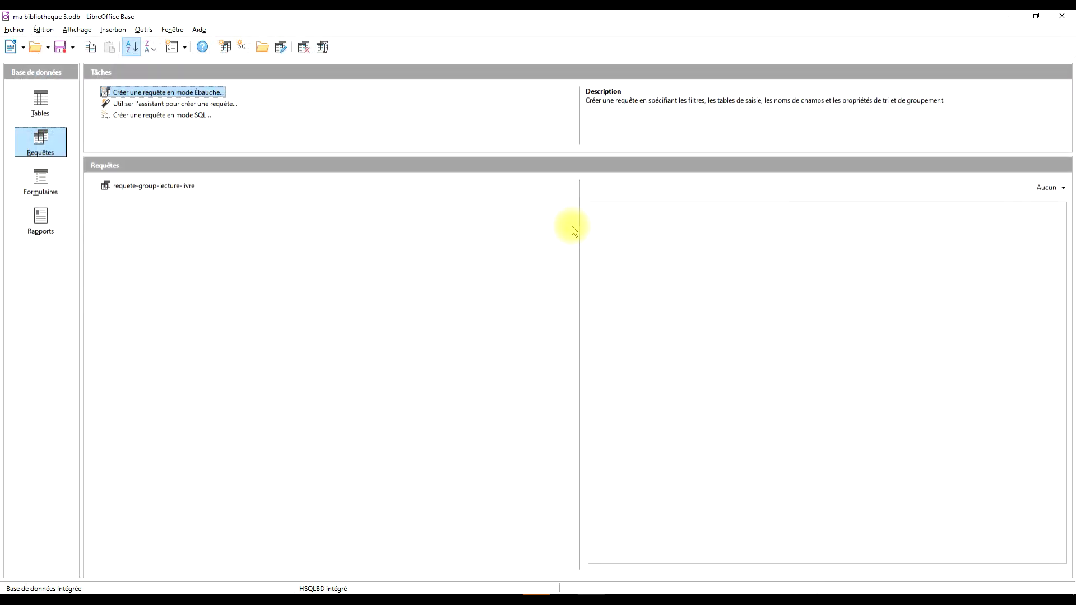
Examine the first reader record in the lecteurs form, closing the form when done
click(55, 180)
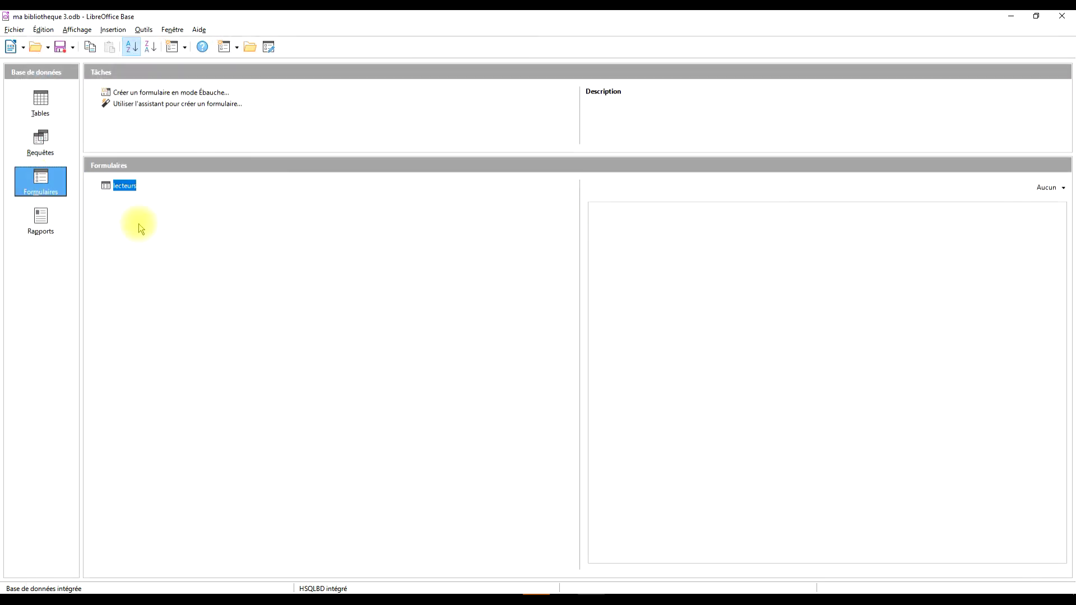
double_click(124, 187)
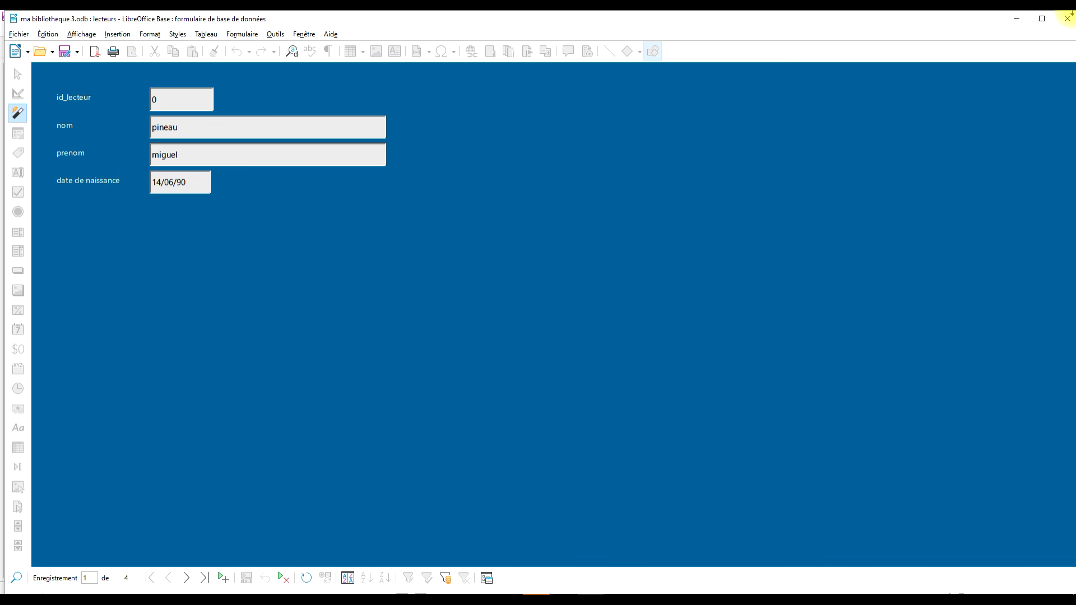
click(1062, 19)
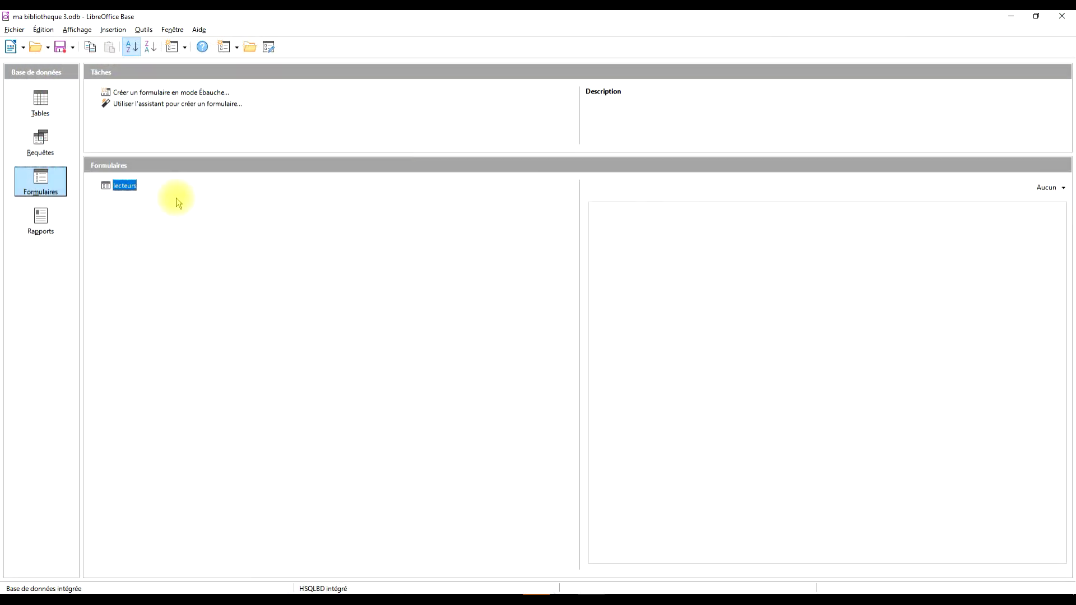
View the results of the requete-group-lecture-livre query and close them
click(40, 140)
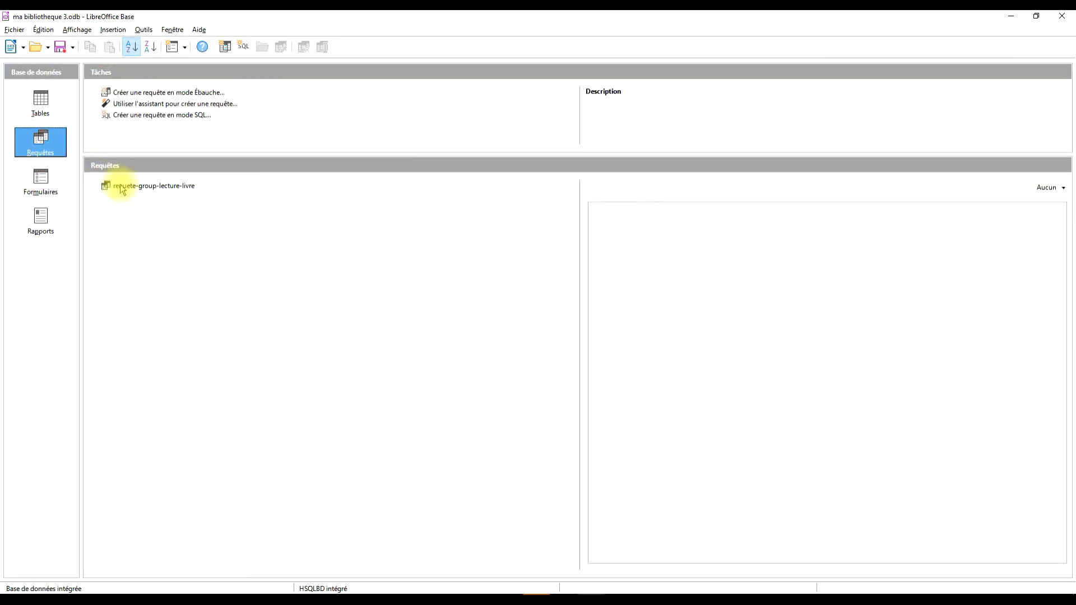
double_click(122, 190)
click(1072, 22)
Open the requete-group-lecture-livre query for editing and enlarge the table area to show the whole livres table
right_click(112, 186)
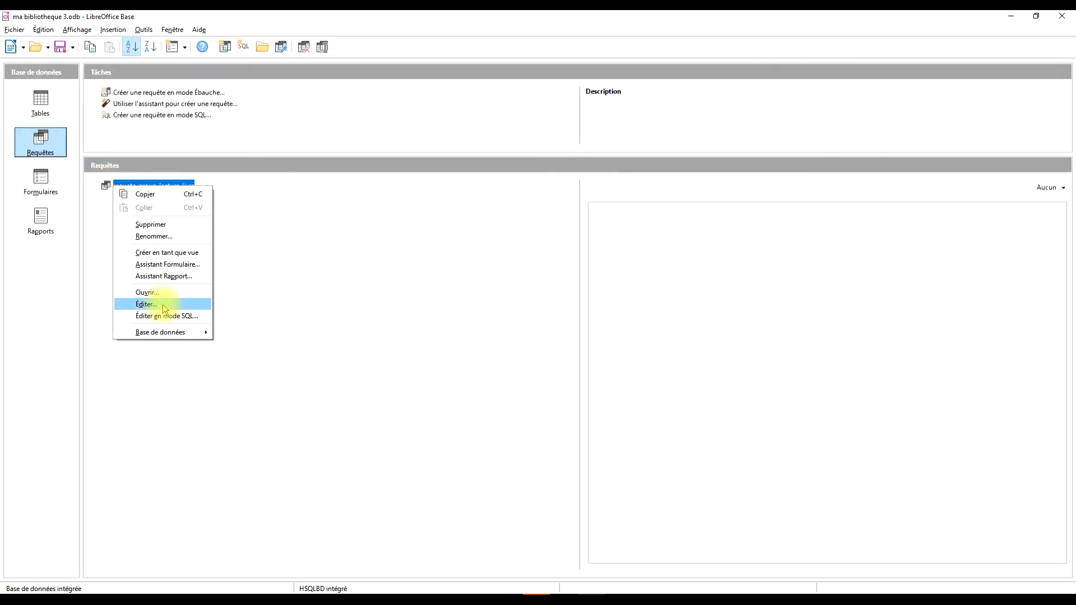
click(163, 306)
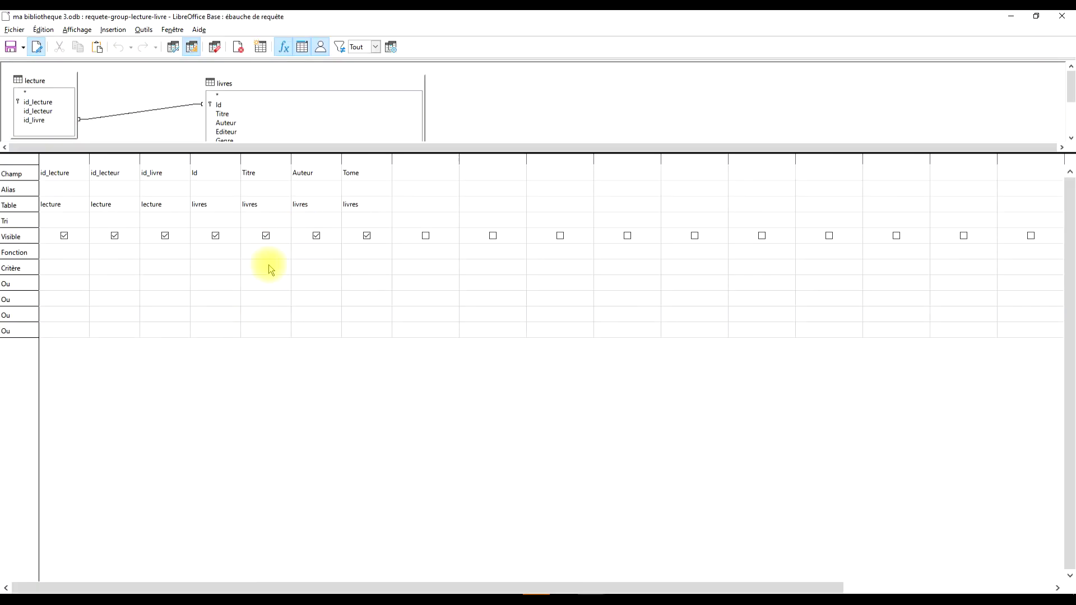
drag(223, 152, 243, 264)
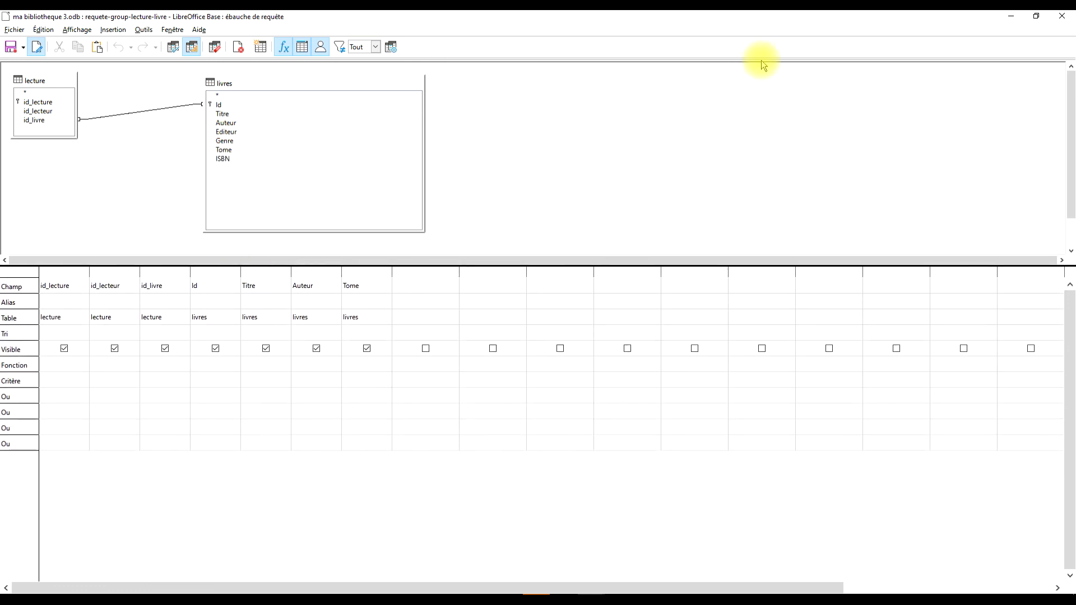